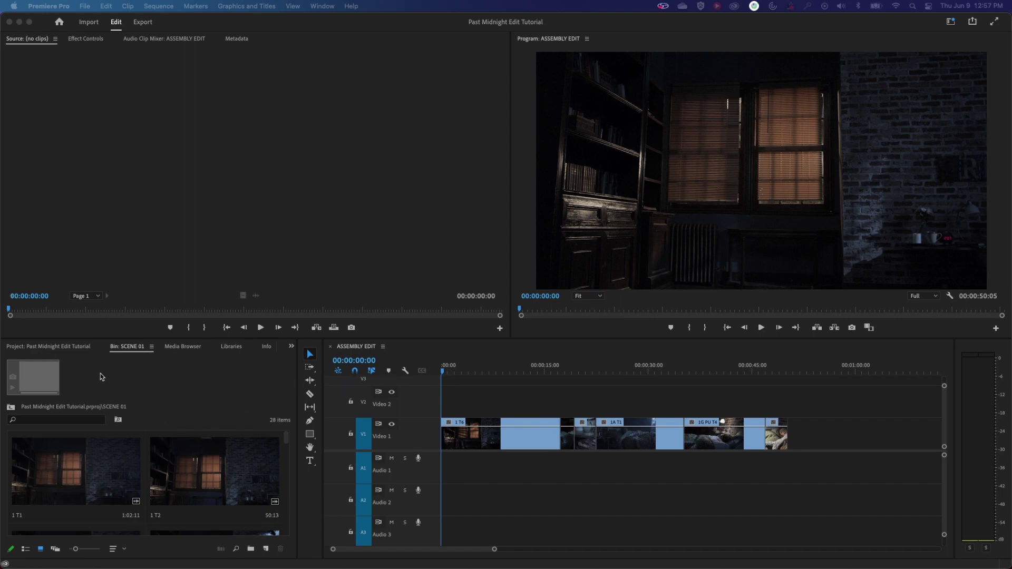
Open clip 1A T2 from the SCENE 01 bin in the Source Monitor, clear its in and out points, and scrub through it
left_click(69, 349)
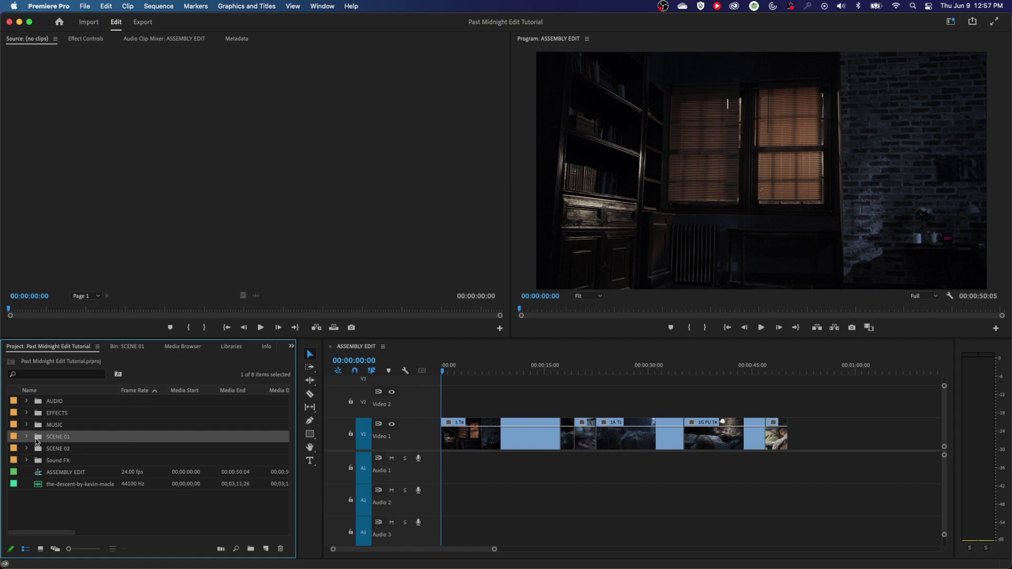
left_click(130, 347)
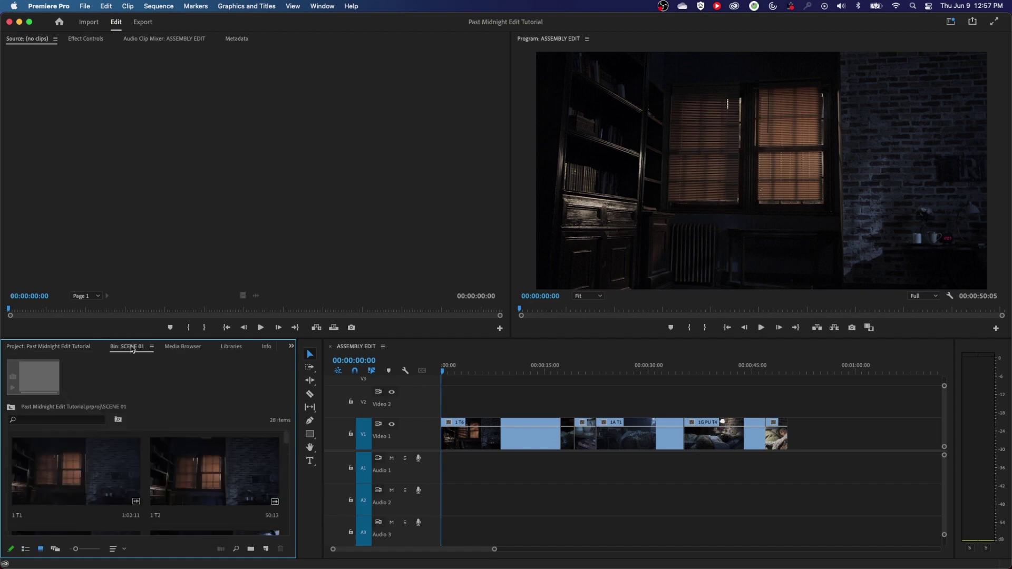
key("grave")
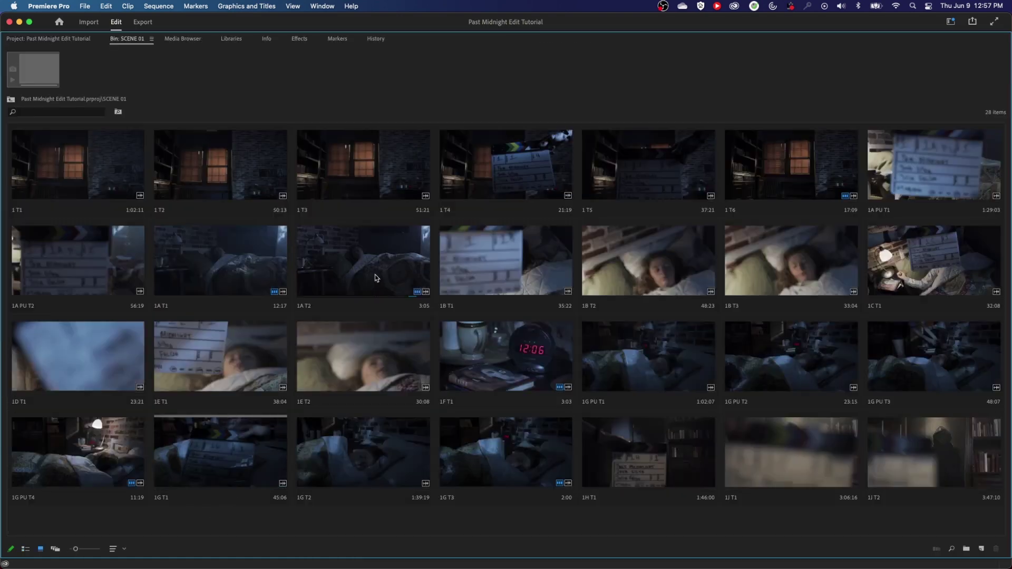
double_click(132, 332)
key("alt+x")
left_click_drag(177, 311, 391, 311)
left_click(22, 309)
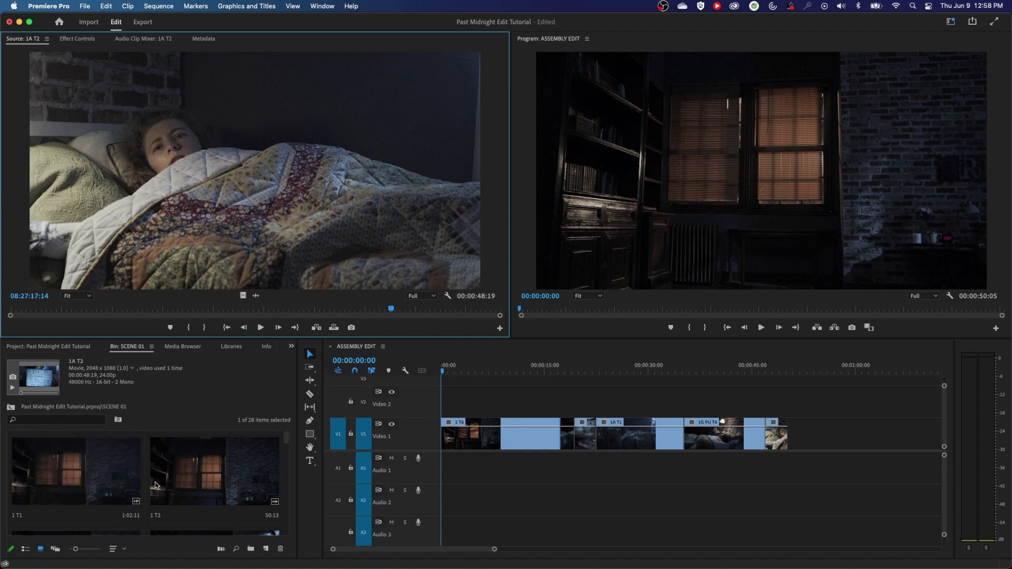
Place the whole 1A T2 clip on Video 1 beyond the end of the assembly and park the playhead at 00:00:56:02
key("grave")
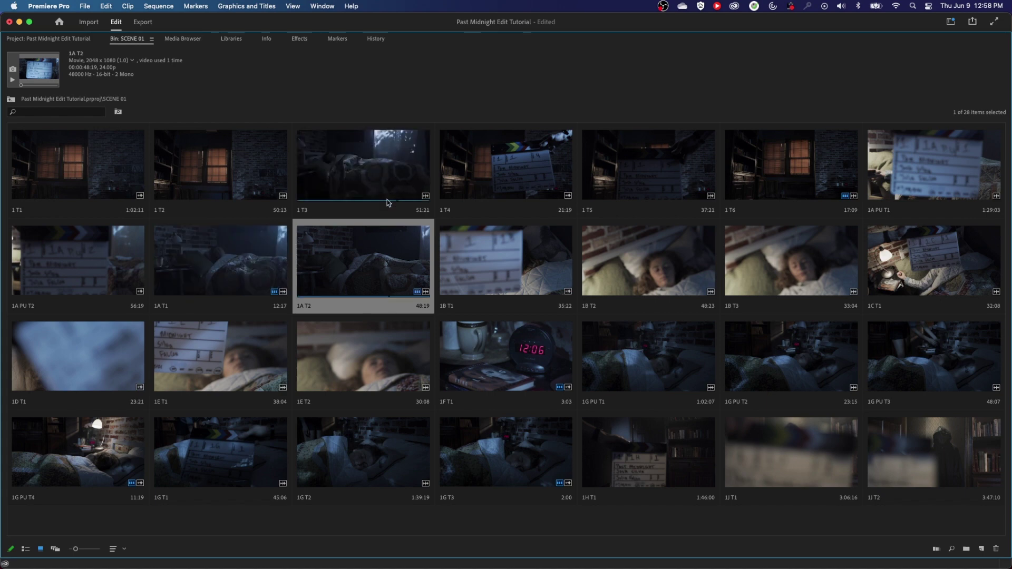
key("grave")
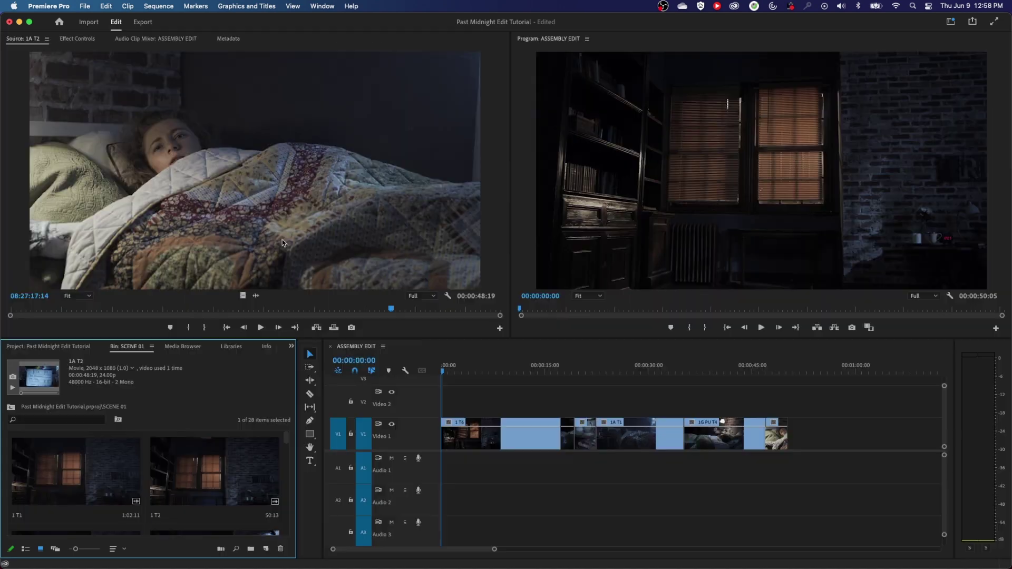
left_click(828, 378)
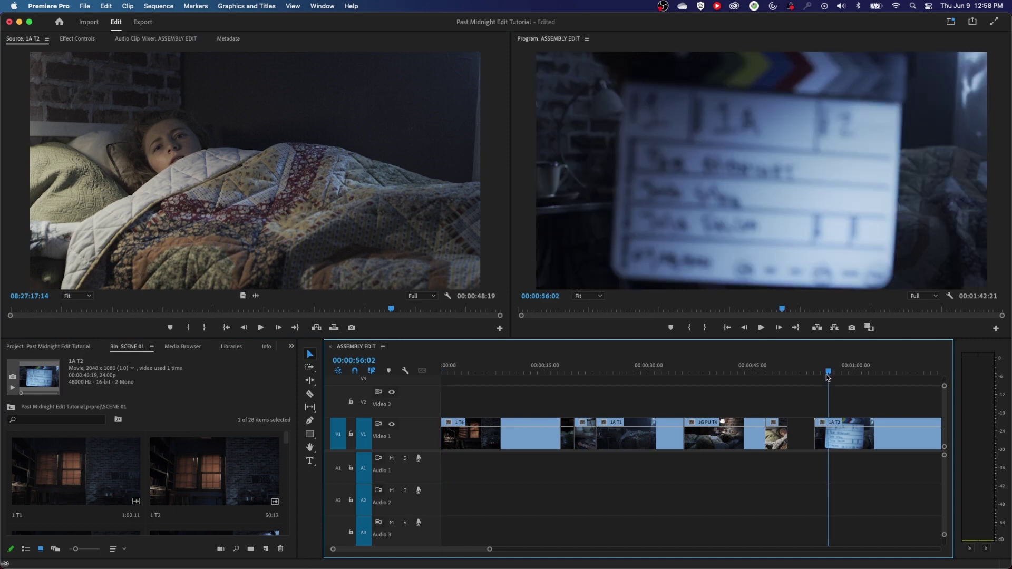
key("minus")
key("minus")
key("minus")
key("equal")
key("equal")
key("equal")
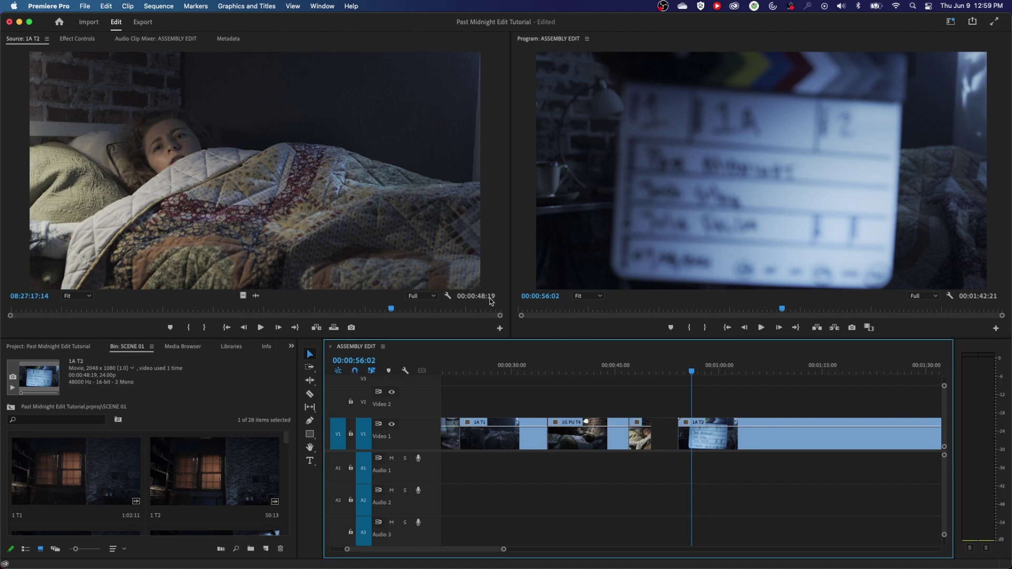
Switch to the Word document and add the timecode format HH:MM:SS:FF below the shutter-angle notes
key("super+Tab")
key("Return")
key("Return")
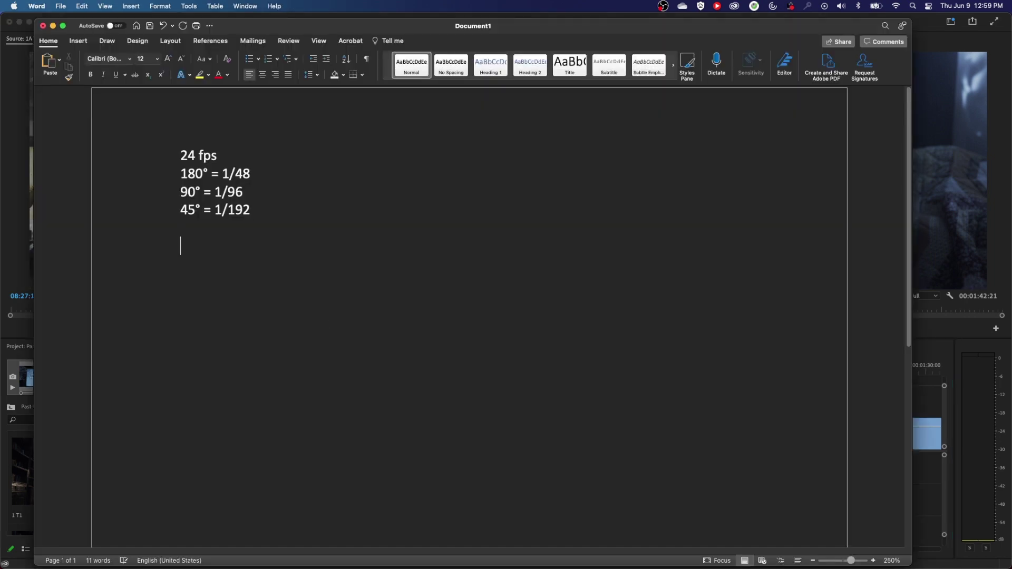
type("HH:MM:SS:FF")
left_click_drag(183, 248, 245, 246)
left_click(244, 247)
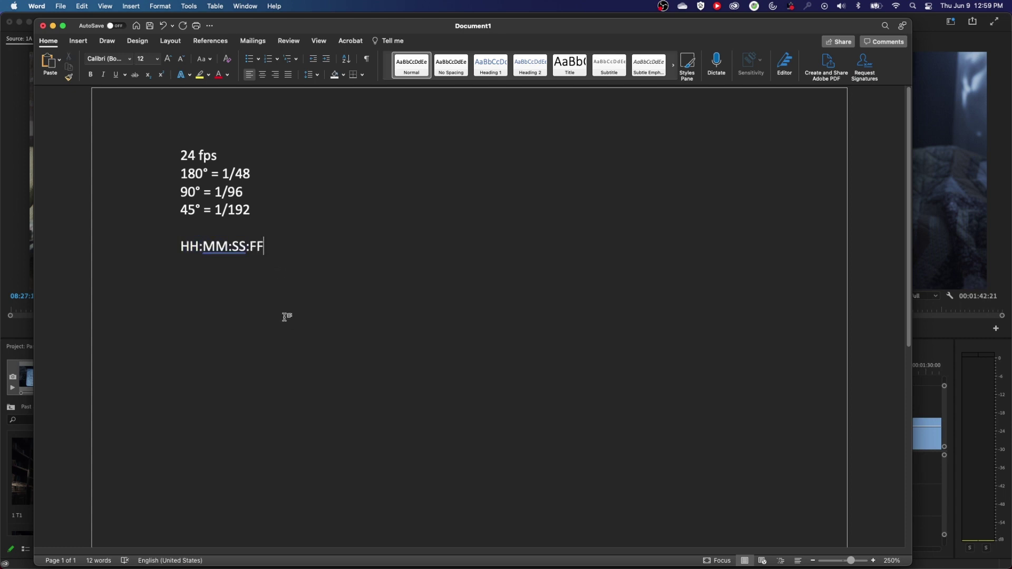
Return to Premiere Pro and move the playhead through the slate of 1A T2, stepping by frames to 00:01:01:01
key("super+Tab")
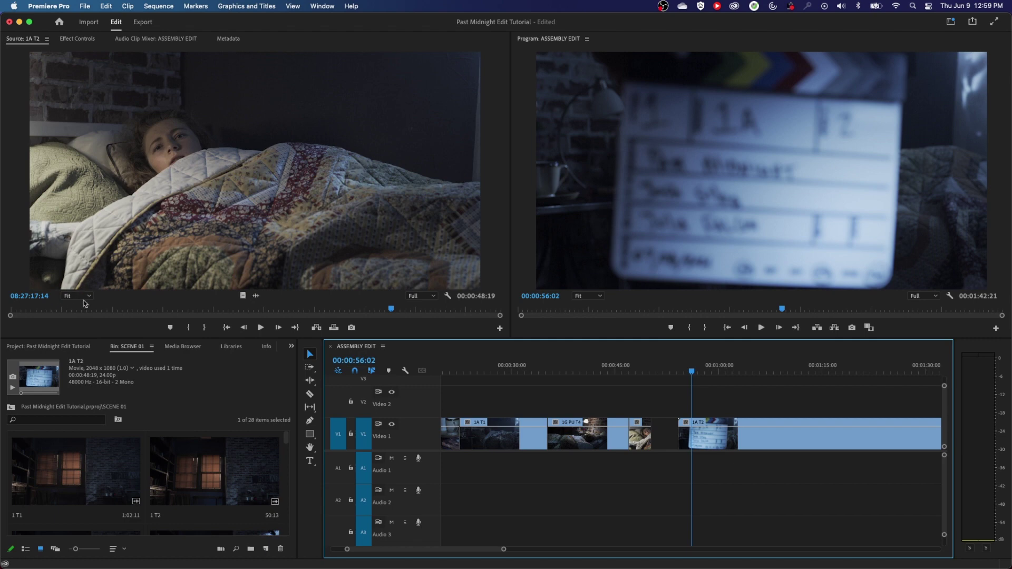
left_click_drag(691, 371, 717, 371)
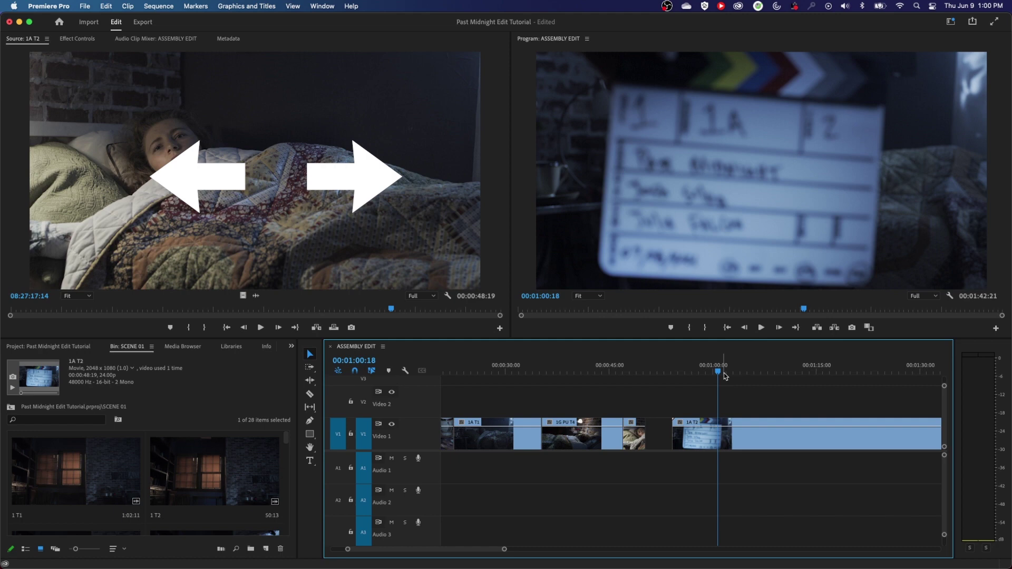
key("shift+Right")
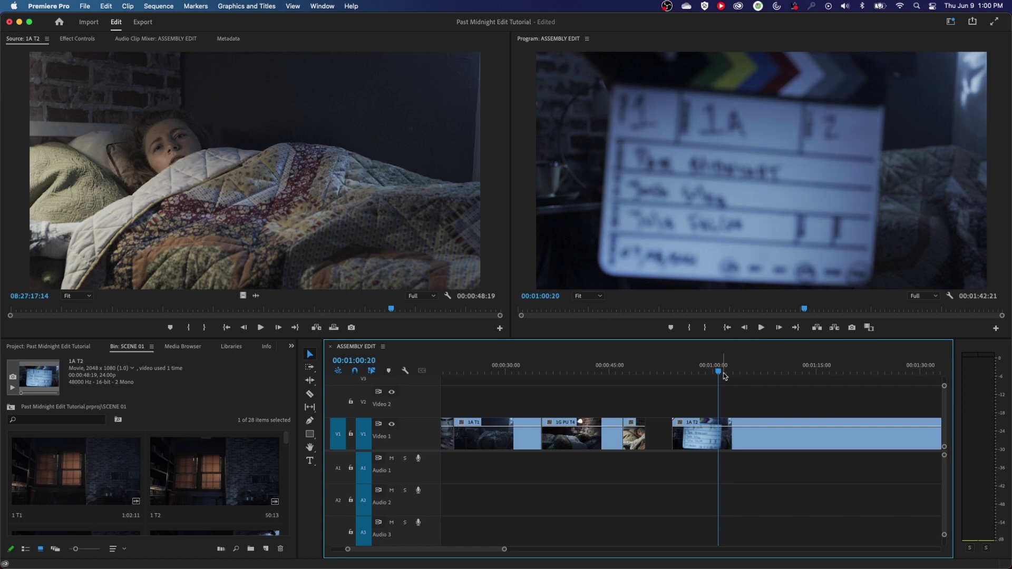
key("Right")
key("Right")
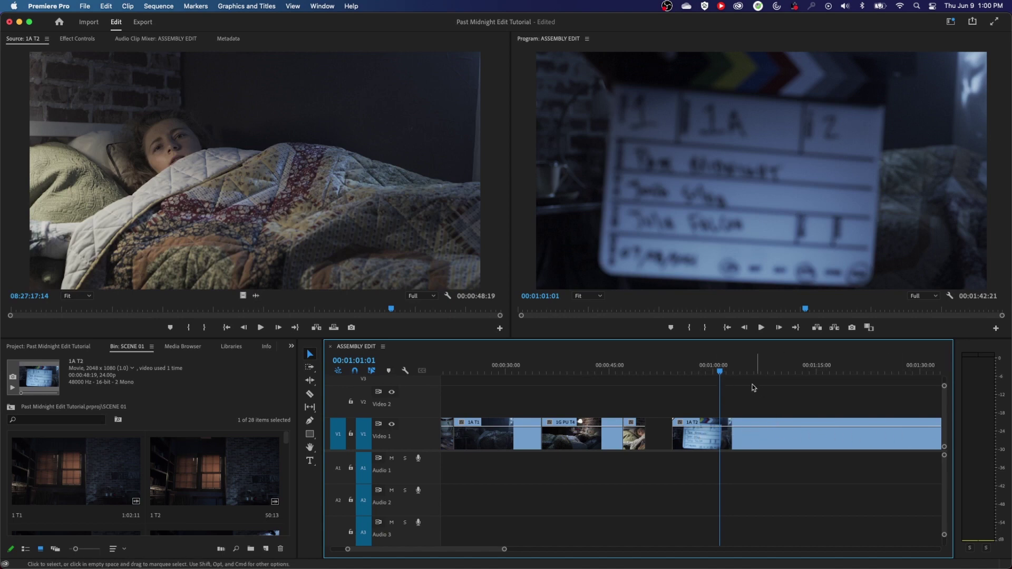
Scrub the sequence to the sleeping shot in 1A T2 and advance by single frames to 00:01:19:00
key("minus")
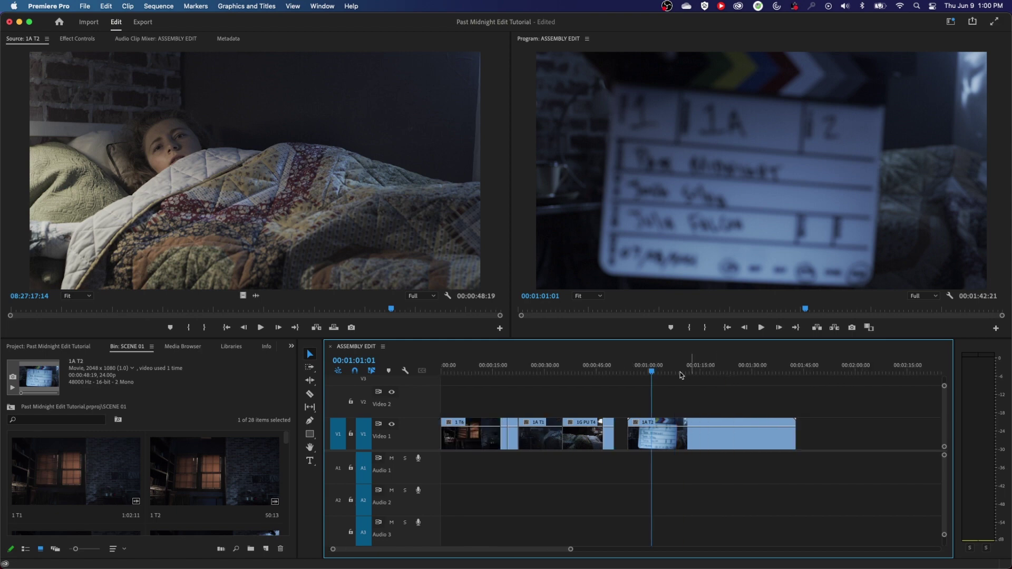
left_click_drag(665, 372, 712, 377)
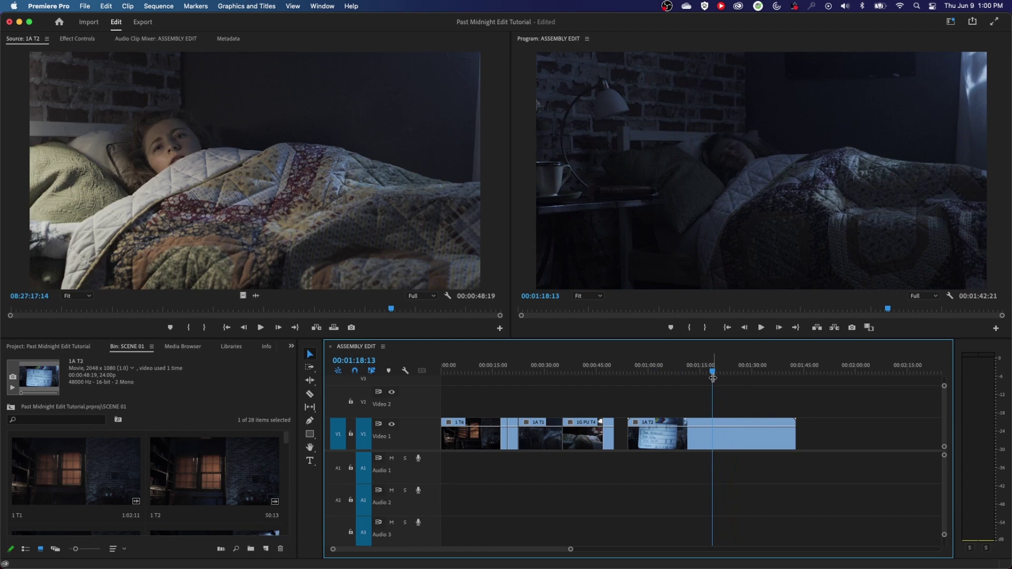
left_click_drag(712, 378, 713, 377)
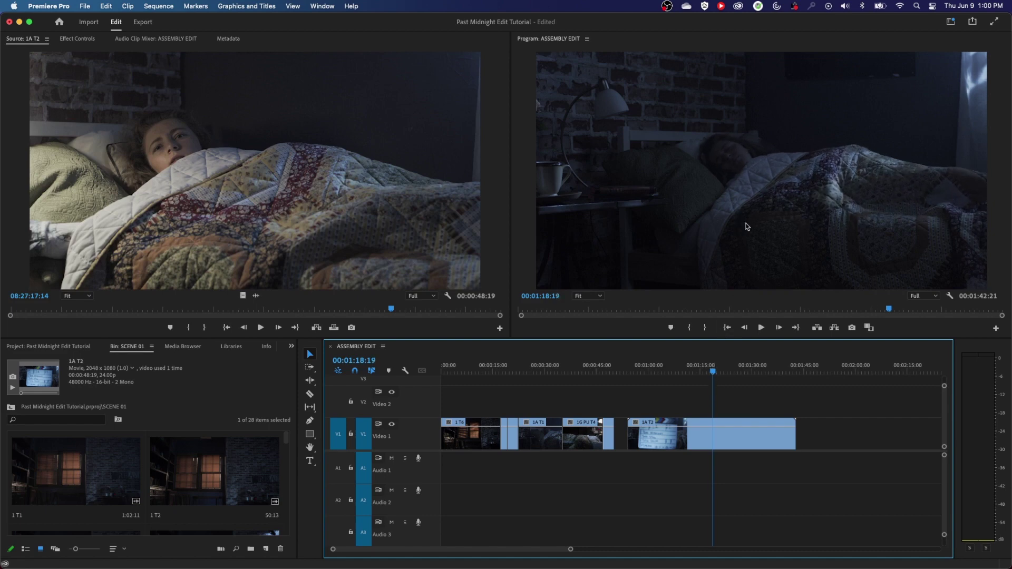
key("Right")
key("Right")
key("Right")
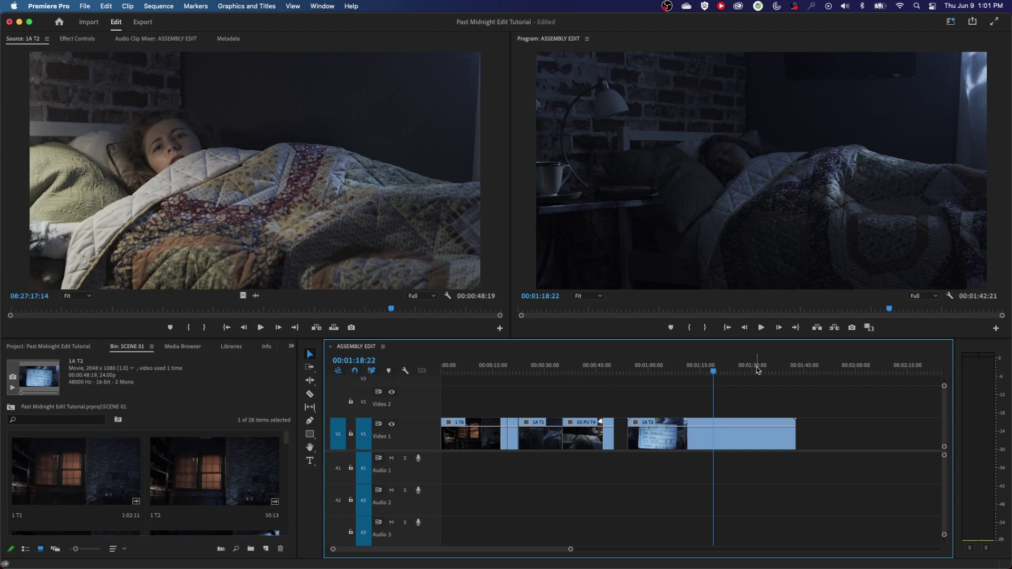
key("Right")
key("Right")
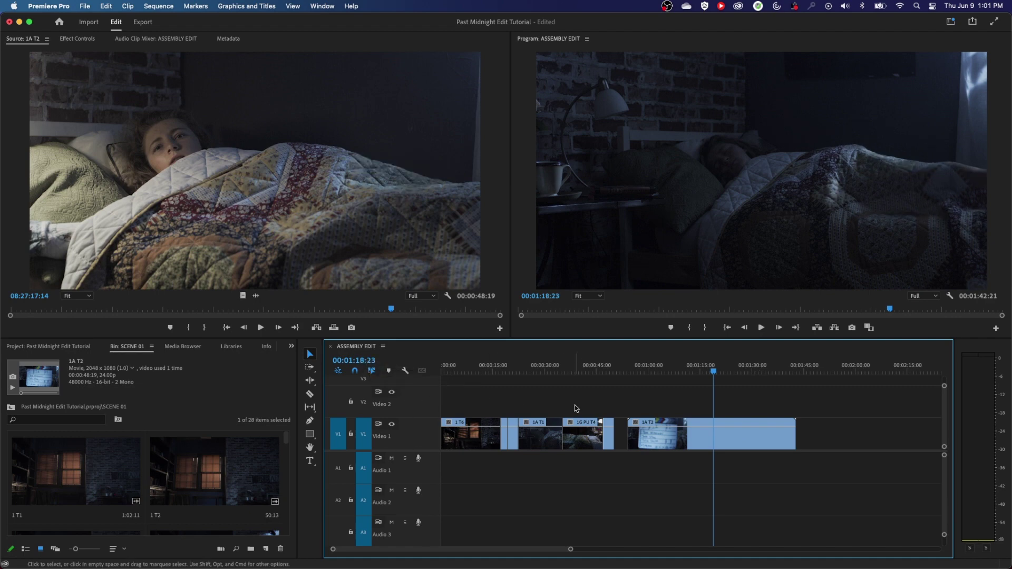
key("Right")
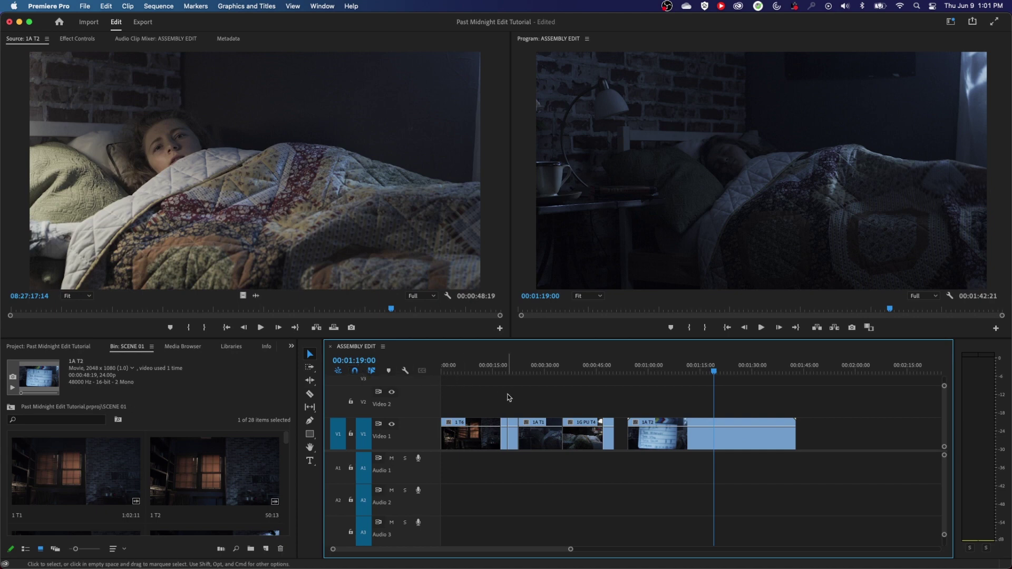
Step the playhead frame by frame through one full second of 1A T2, stopping at 00:01:20:00
key("Right")
key("Right")
key("Right")
key("Right")
key("Right")
key("Right")
key("Right")
key("Right")
key("Right")
key("Right")
key("Right")
key("Right")
key("Right")
key("Right")
key("Right")
key("Right")
key("Right")
key("Right")
key("Right")
key("Right")
key("Right")
key("Right")
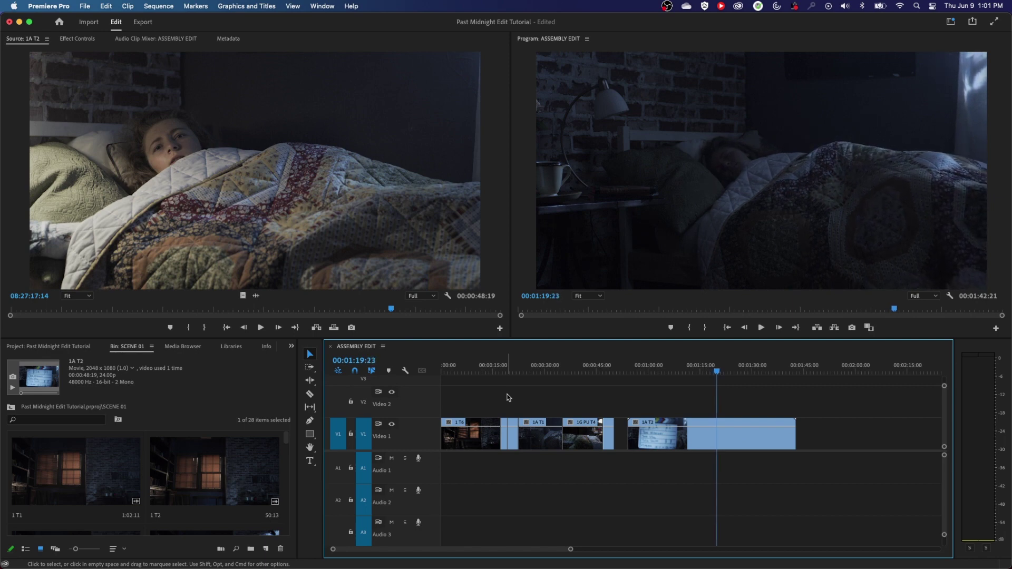
key("Right")
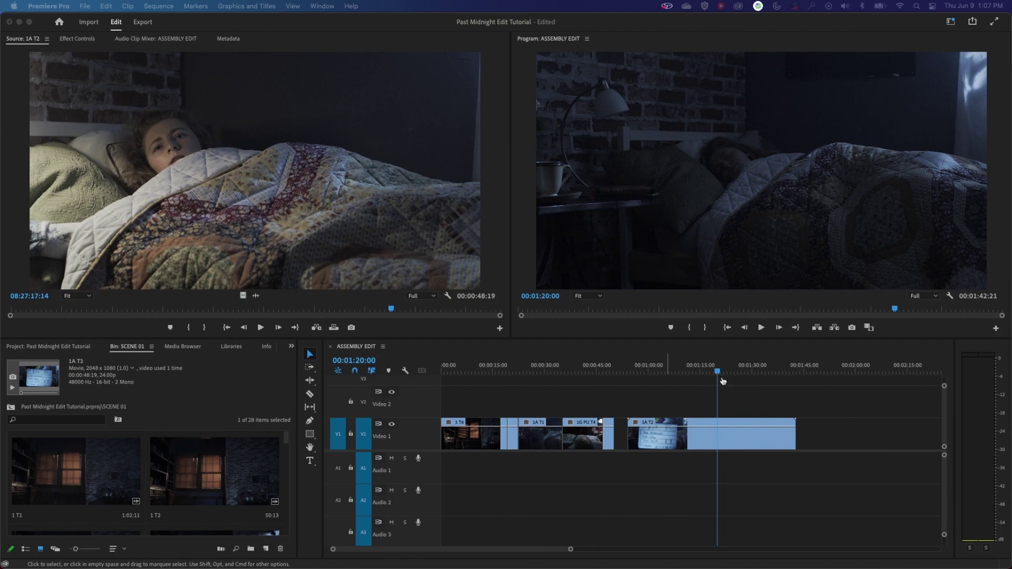
Switch to Chrome, play part of the Vimeo documentary's "Why One Frame Counts" section, pause it, and return to Premiere Pro
key("super+Tab")
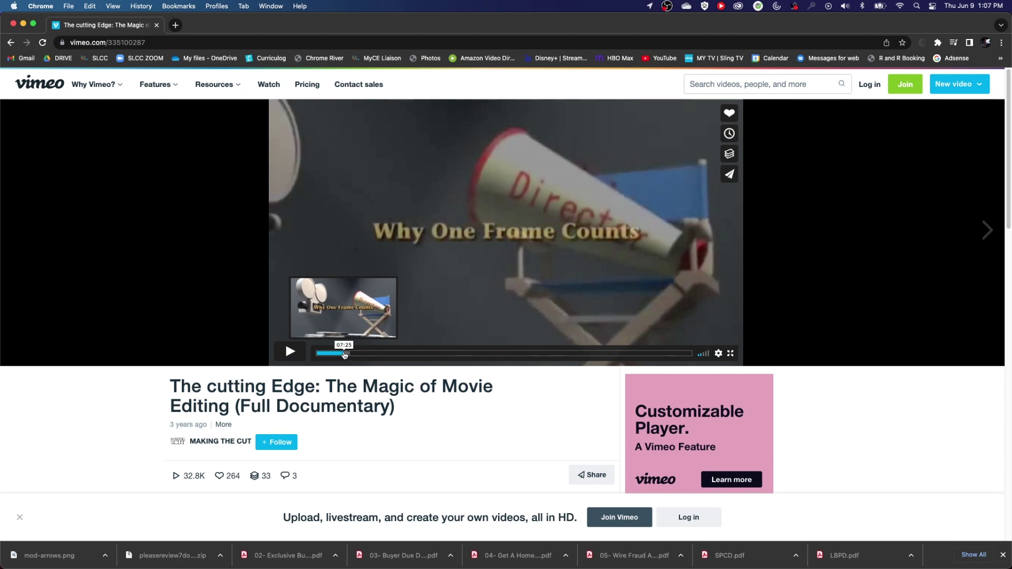
left_click(289, 352)
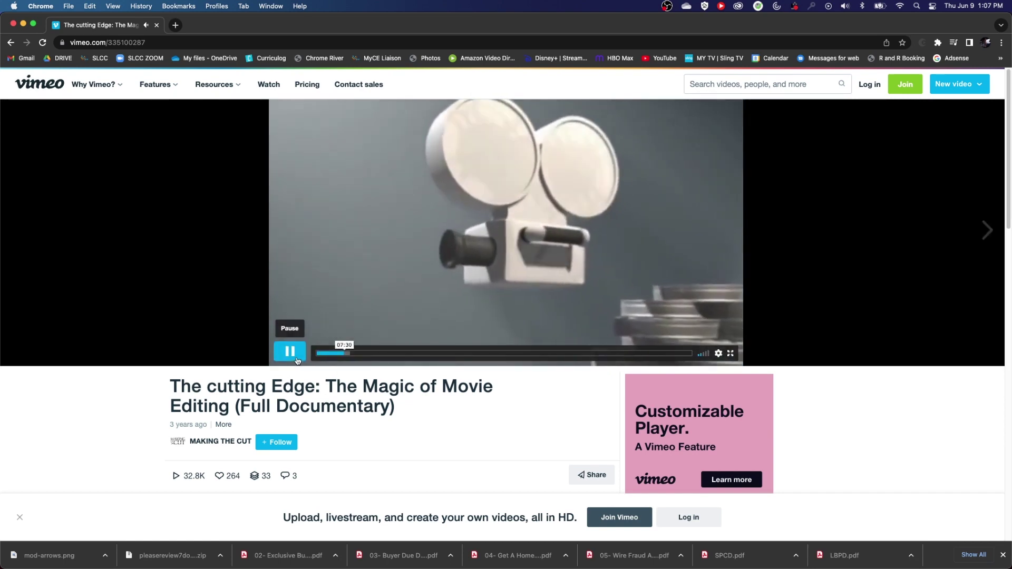
left_click(294, 360)
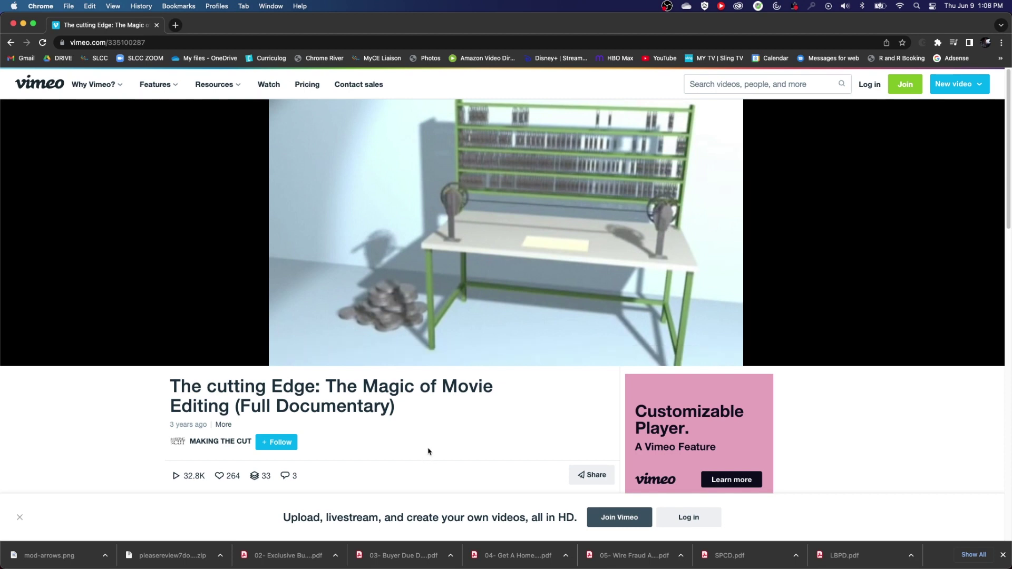
key("super+Tab")
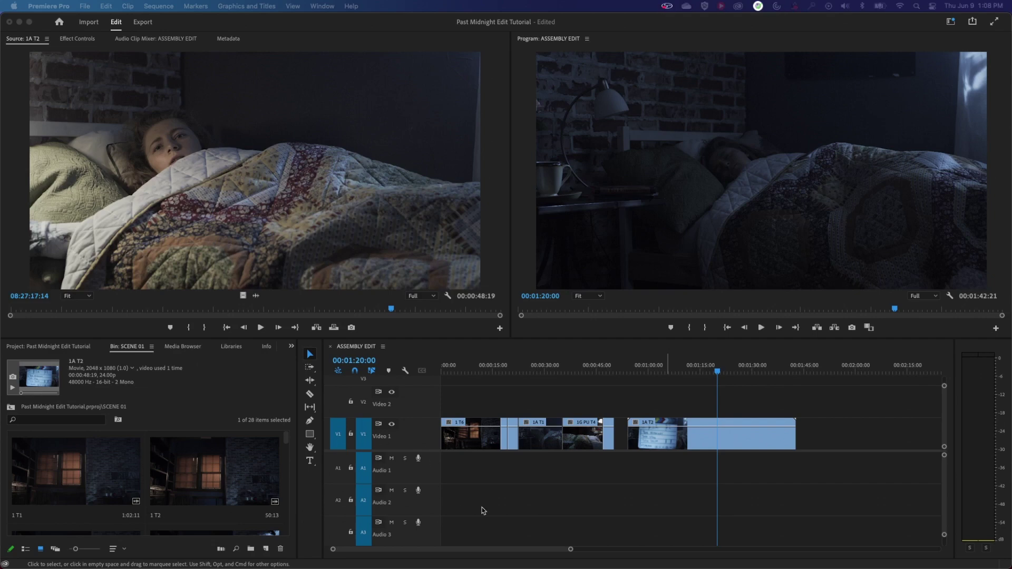
Move the sequence playhead to 00:01:19:16, load clip 1A T1 in the Source Monitor, and play it from 08:25:40:13
left_click(729, 349)
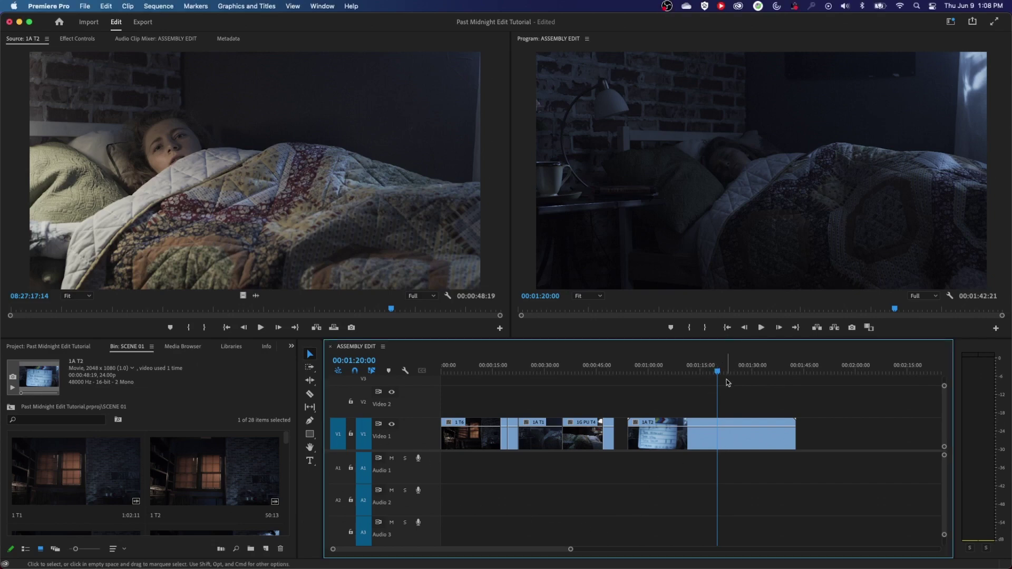
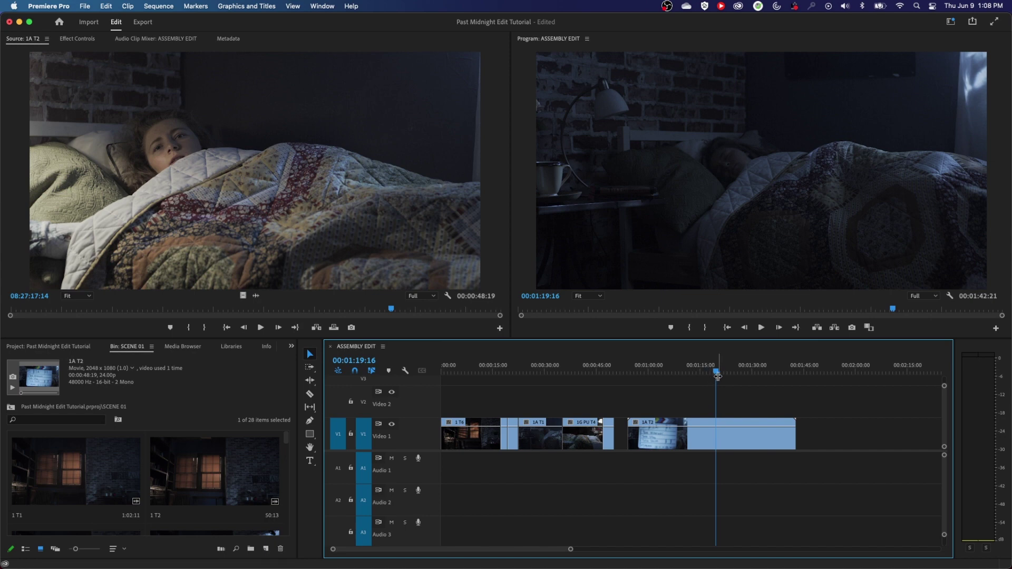
left_click(295, 259)
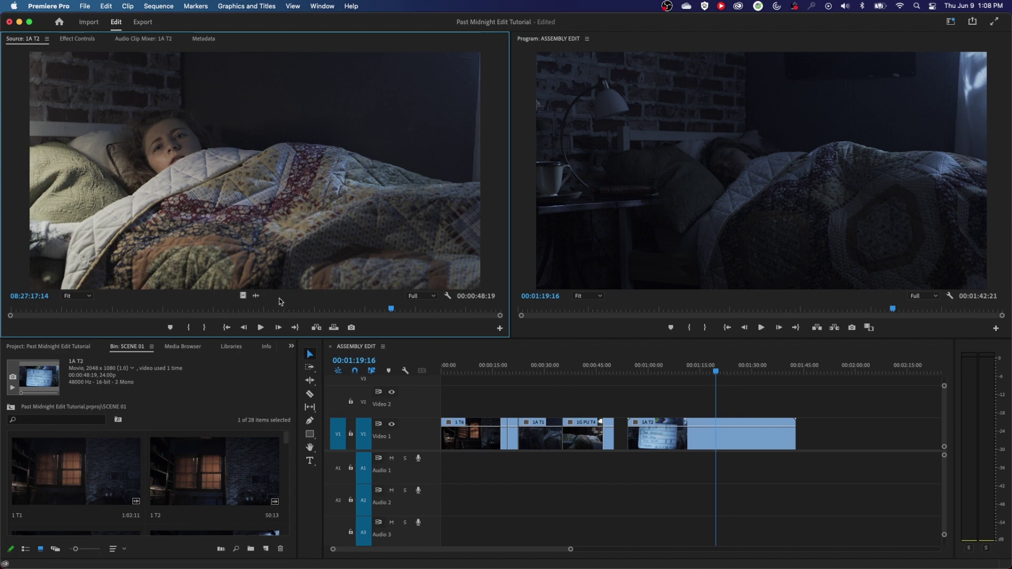
key("super+shift+Left")
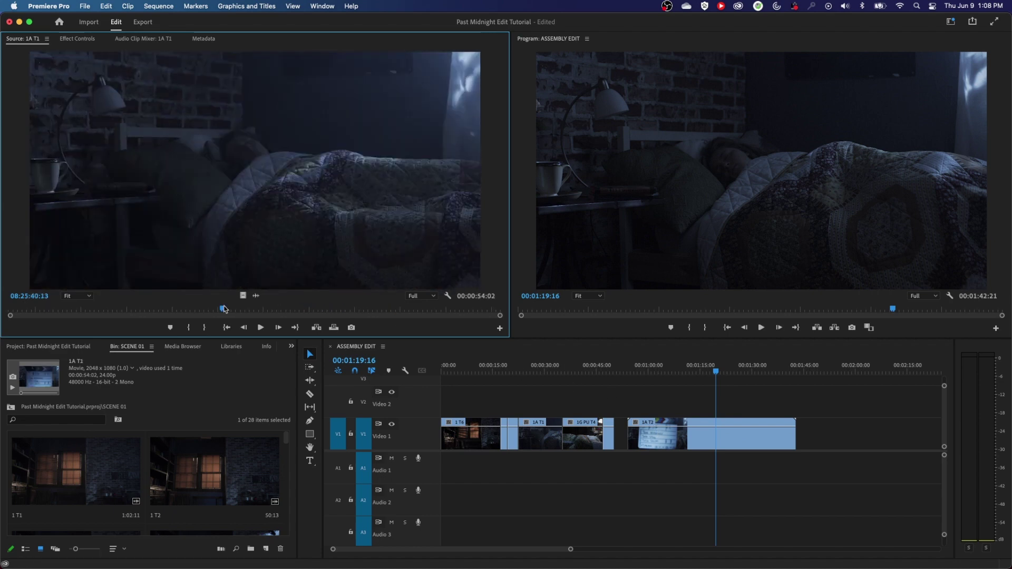
key("space")
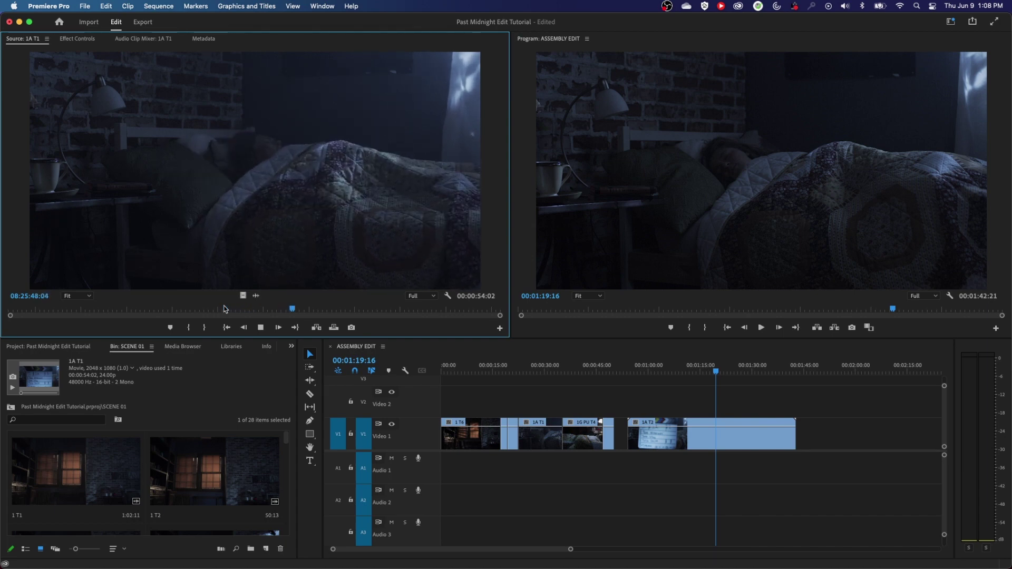
Stop playback, step back by frames, and mark the in point of 1A T1 at 08:25:48:20
key("space")
key("Left")
key("Left")
key("Left")
key("Left")
key("Left")
key("Left")
key("Left")
key("Left")
key("Left")
key("Left")
key("Left")
key("Left")
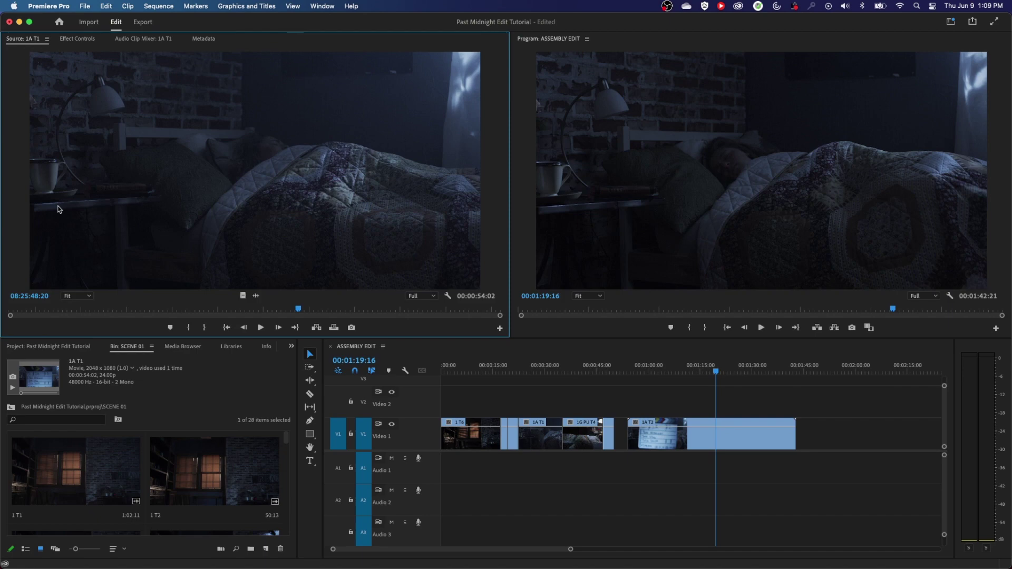
key("i")
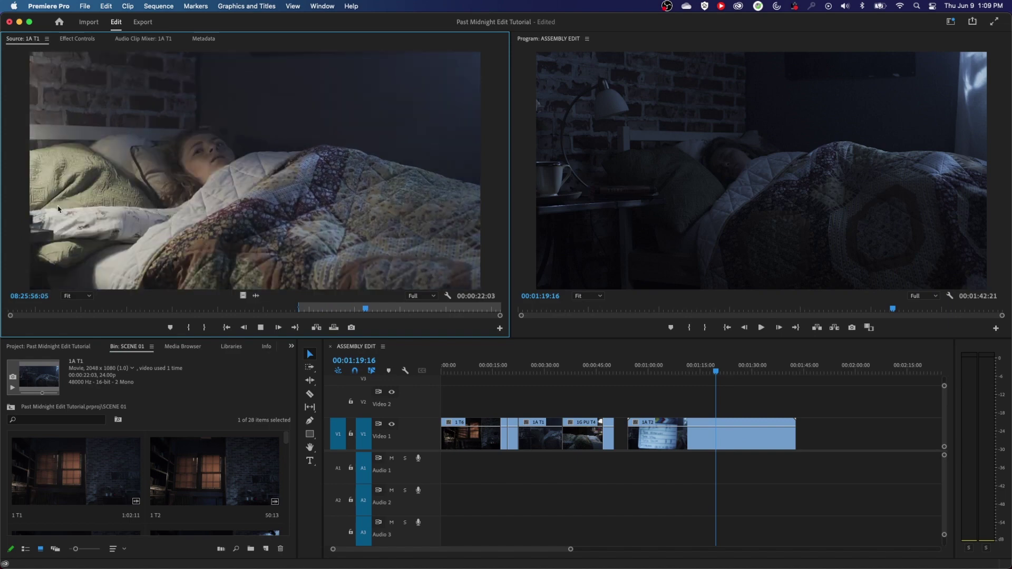
Find the frame at 08:25:58:01 in 1A T1 by stepping back and forth, and mark the out point there
key("space")
key("Left")
key("Left")
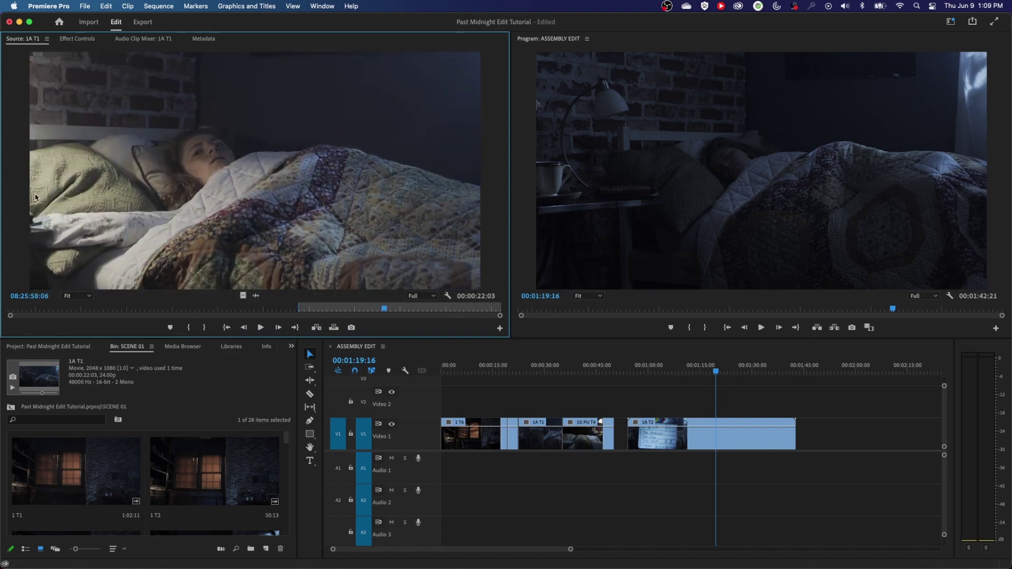
key("Left")
key("Left")
key("Left")
key("Left")
key("Left")
key("Left")
key("Left")
key("Left")
key("Left")
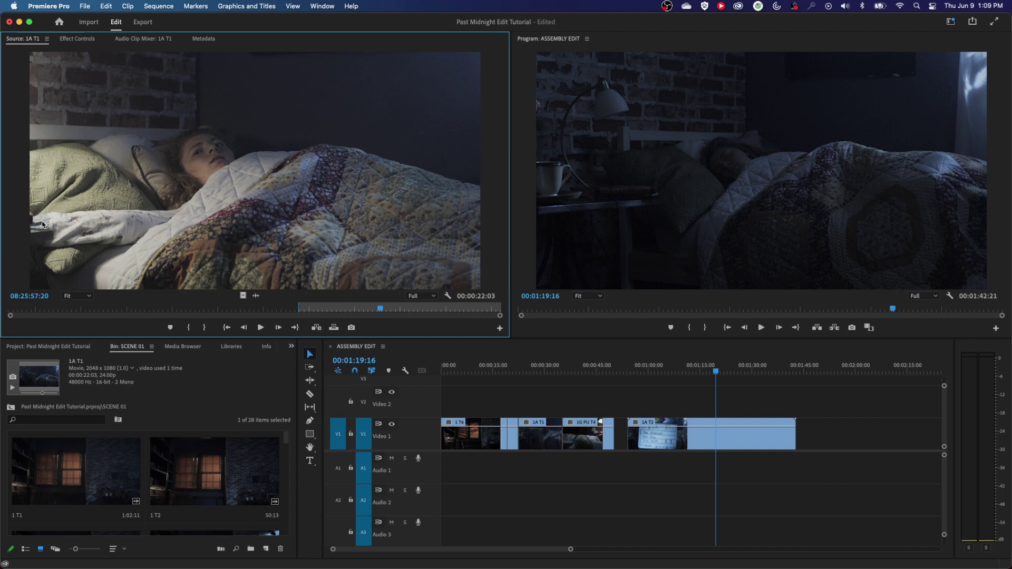
key("Right")
key("Right")
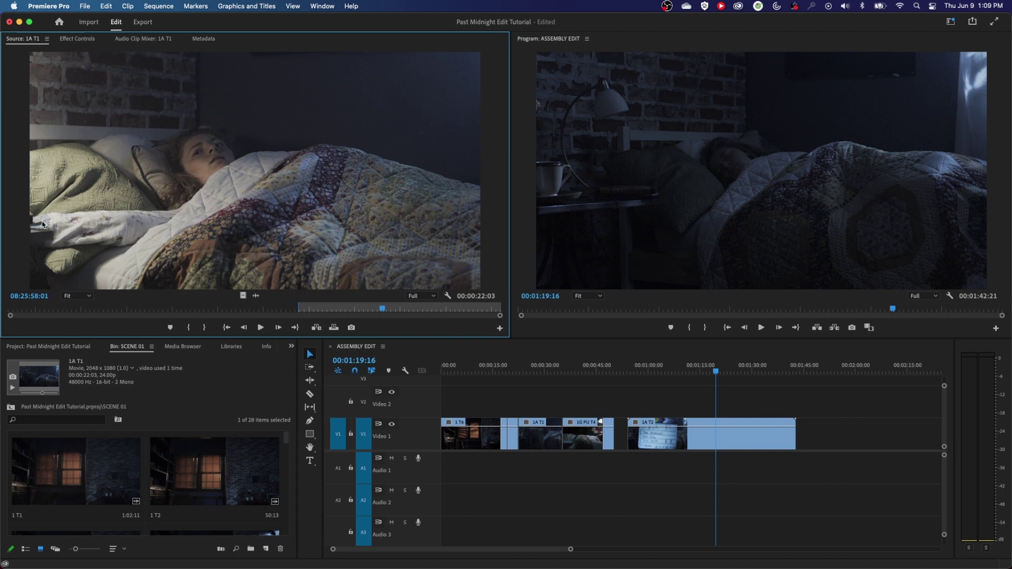
key("Right")
key("Right")
key("o")
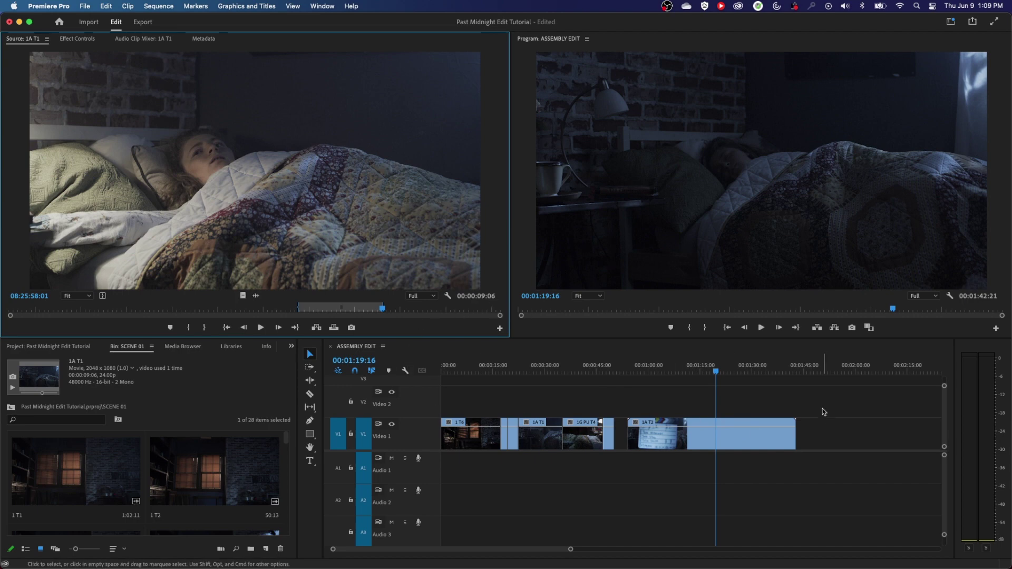
Overwrite the marked section of 1A T1 onto Video 1 after 1A T2, starting at 00:01:48:07, and return the playhead to its start
left_click(816, 372)
key("period")
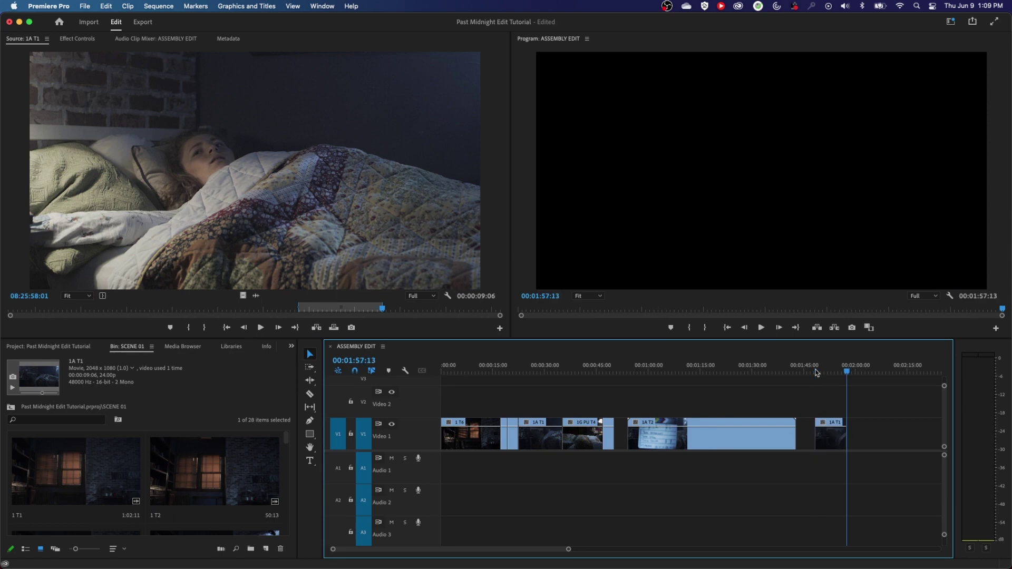
left_click(817, 372)
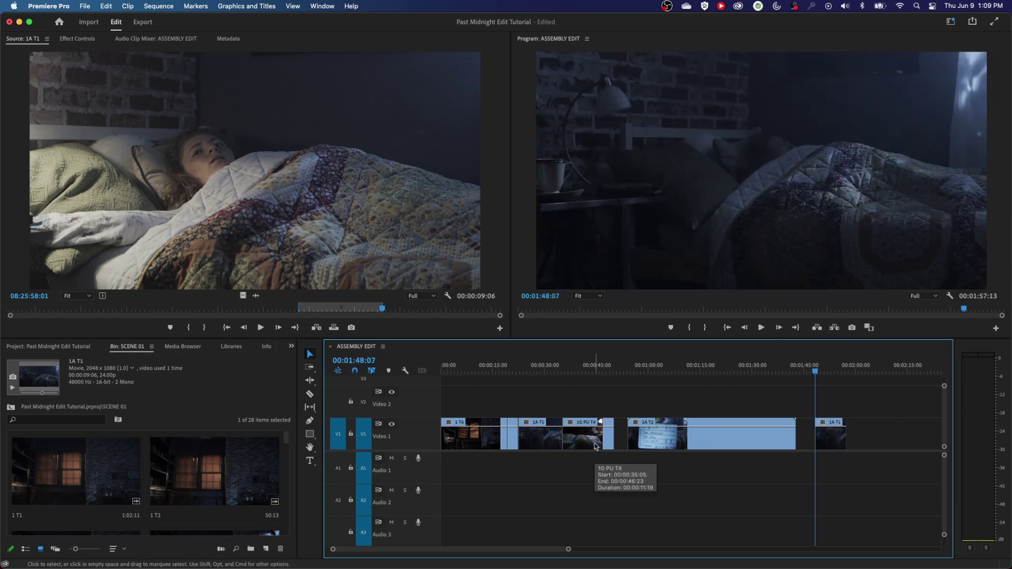